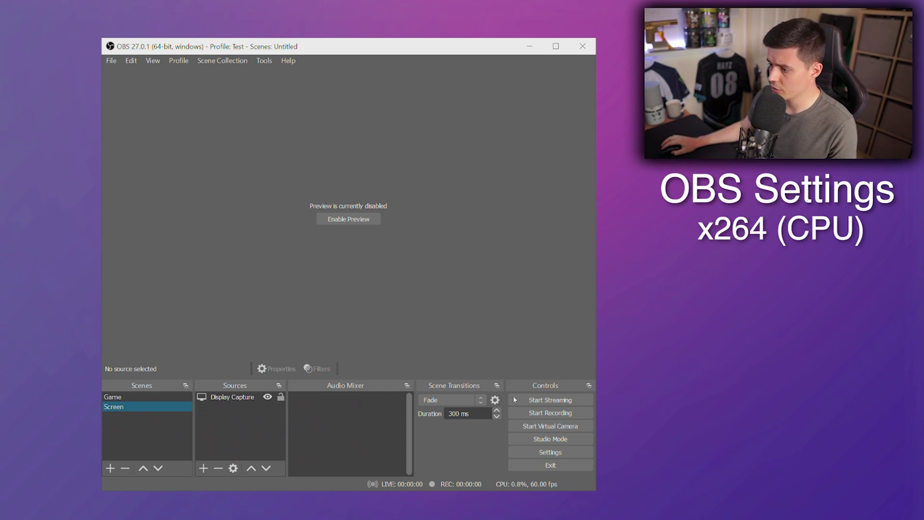
Show OBS Settings on the Stream page with Twitch kept as the service.
left_click(567, 455)
left_click_drag(396, 51, 377, 48)
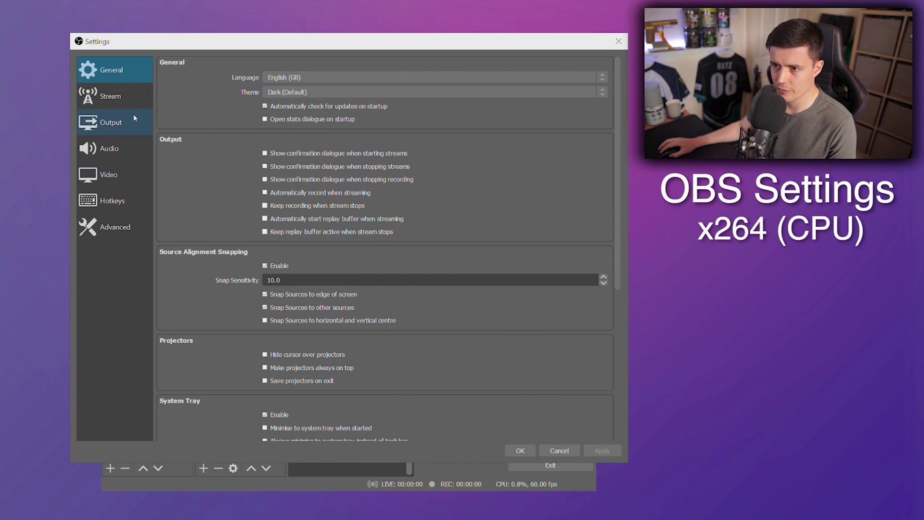
left_click(109, 100)
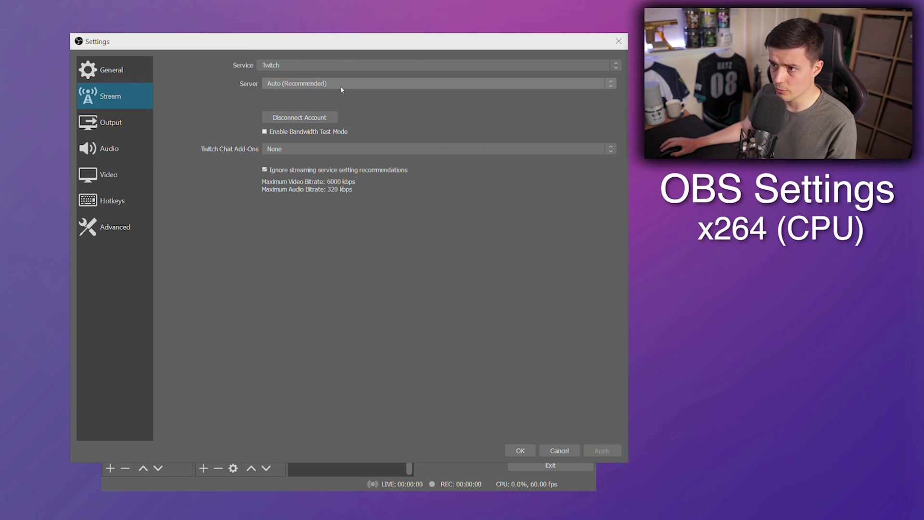
left_click(334, 63)
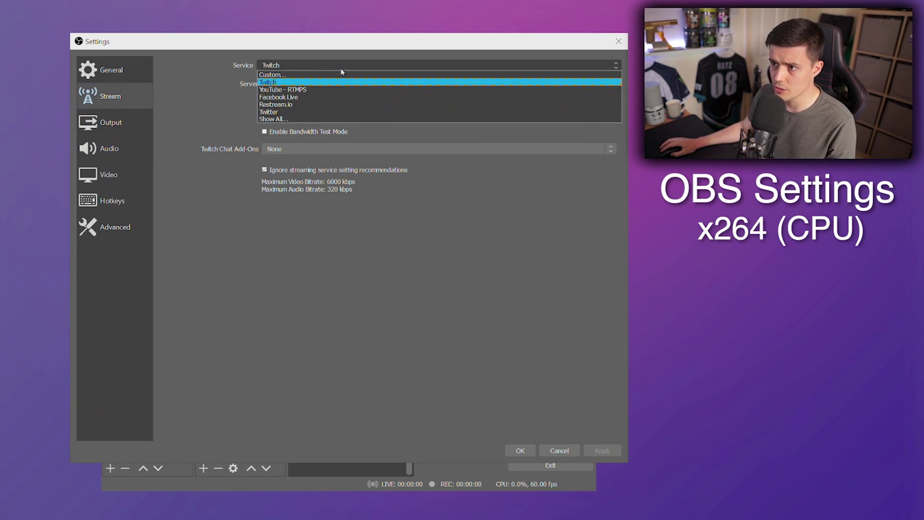
left_click(344, 66)
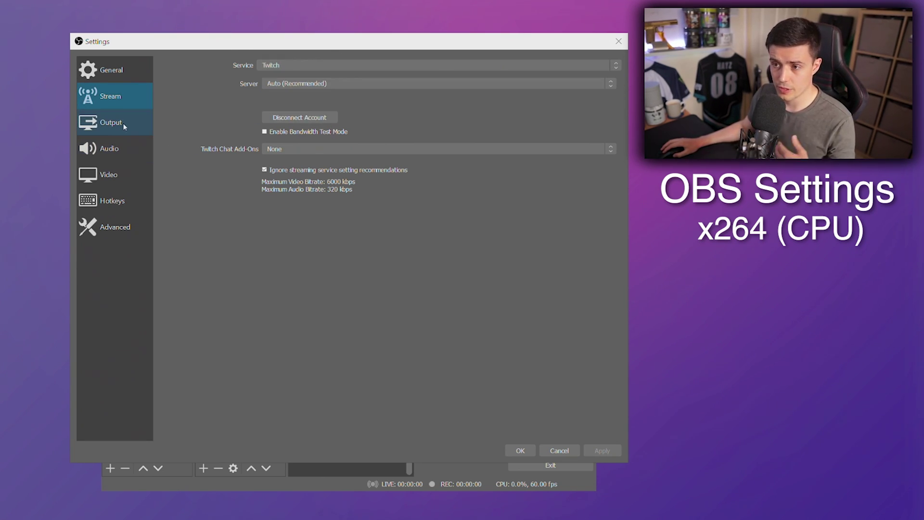
Keep x264 as the streaming encoder on the Output page.
left_click(125, 128)
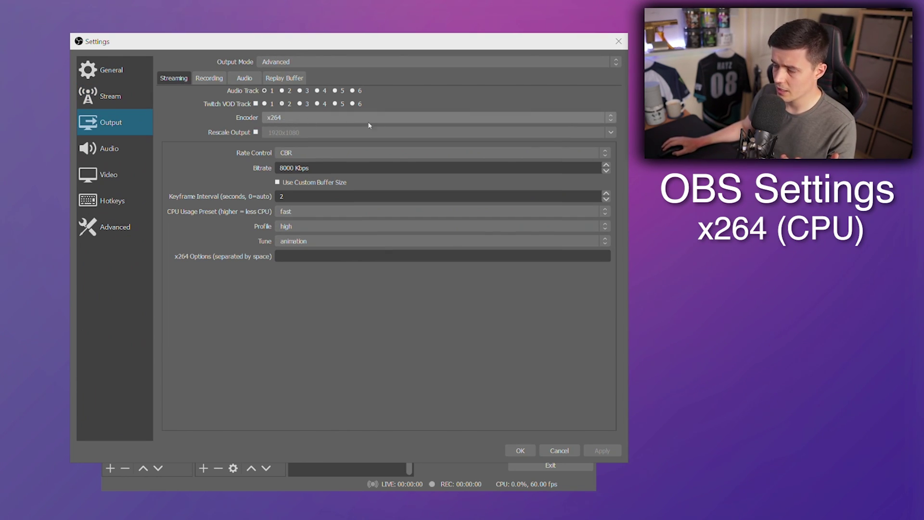
left_click(394, 118)
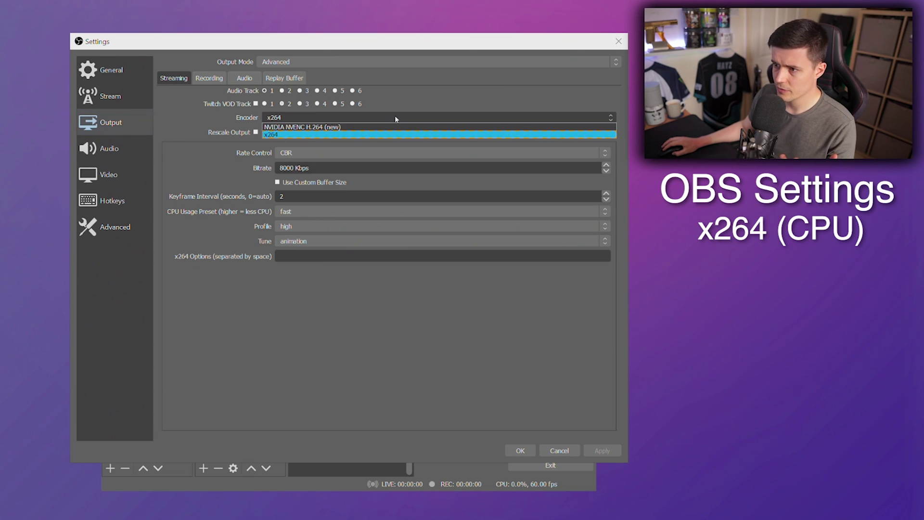
left_click(389, 118)
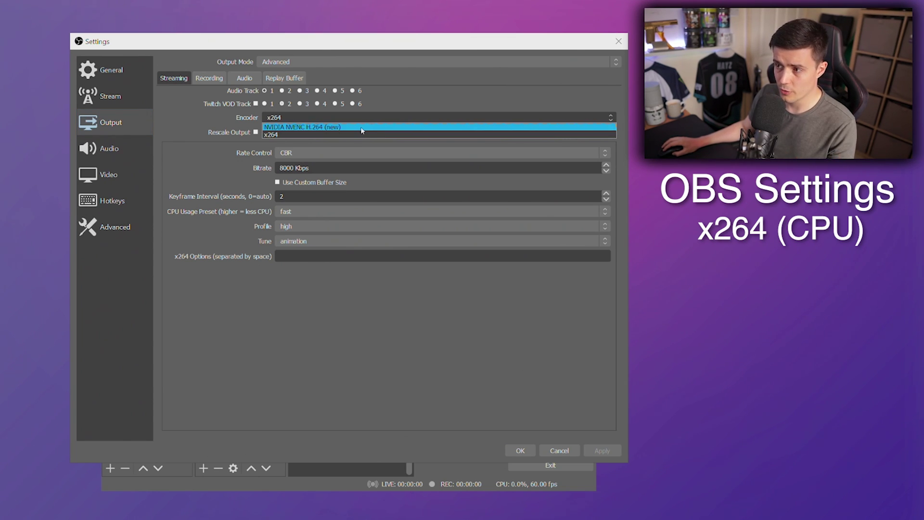
left_click(365, 115)
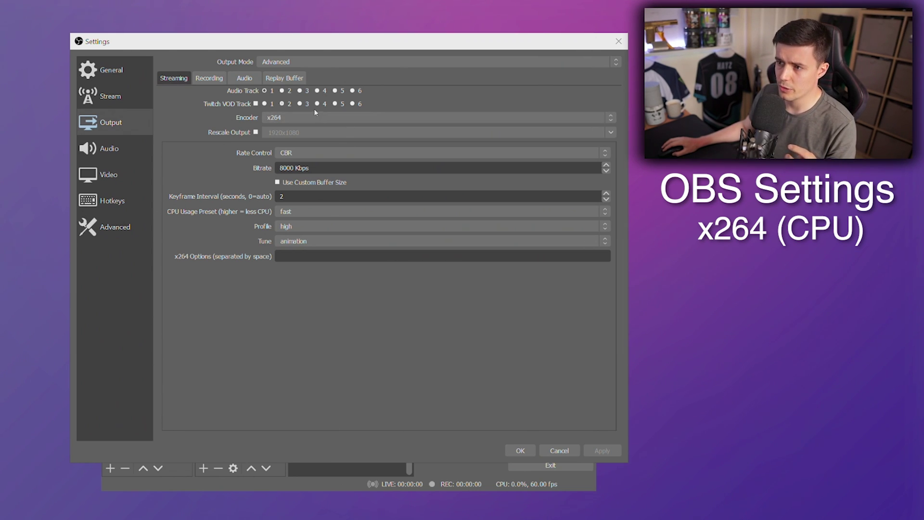
Switch Output Mode to Simple, then back to Advanced.
left_click(570, 62)
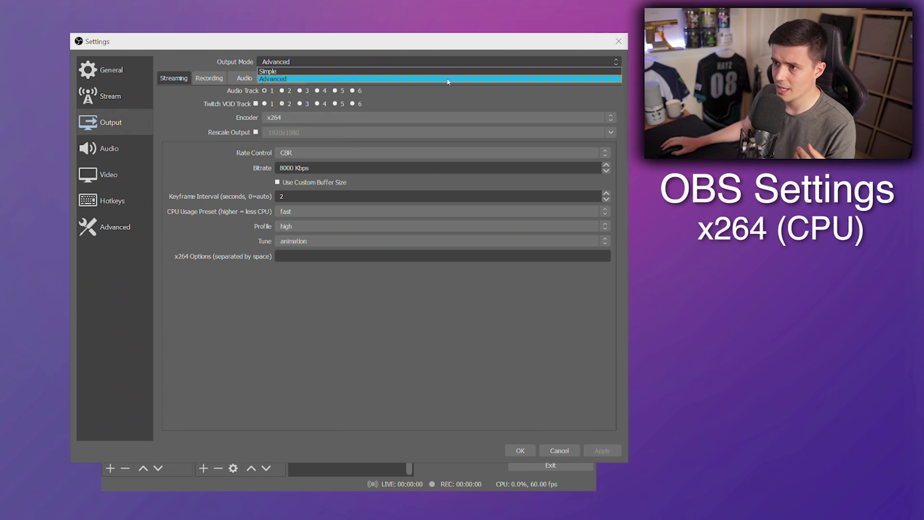
left_click(368, 72)
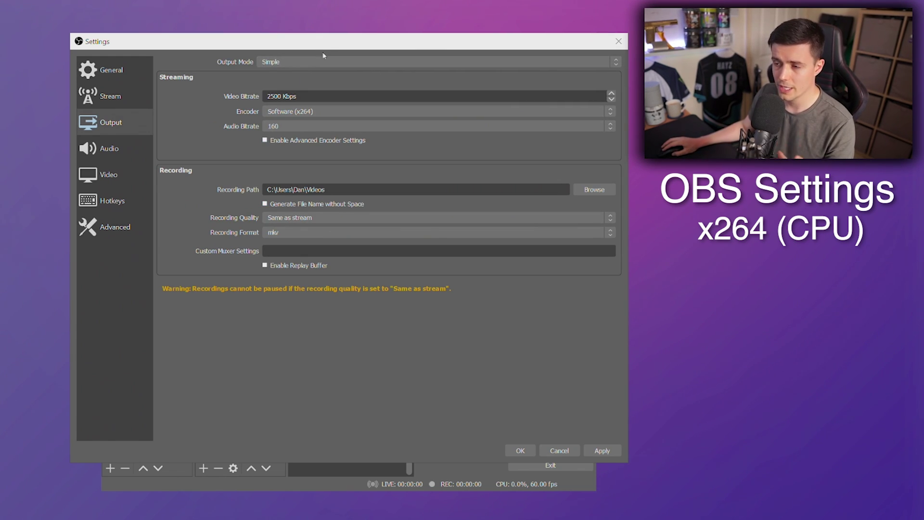
left_click(310, 61)
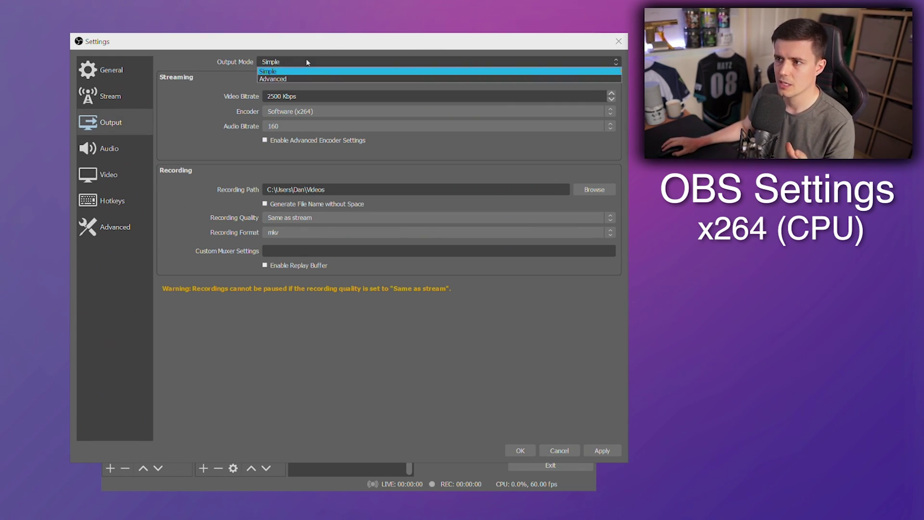
left_click(299, 78)
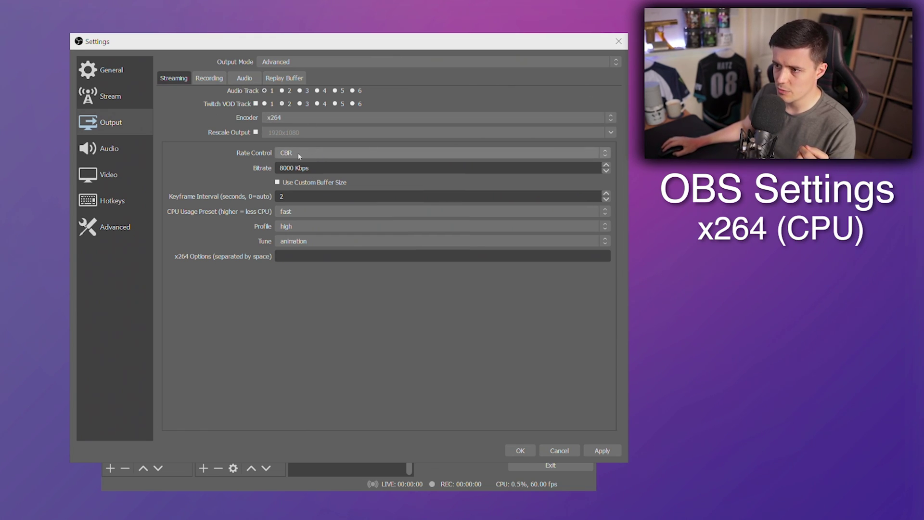
left_click(378, 157)
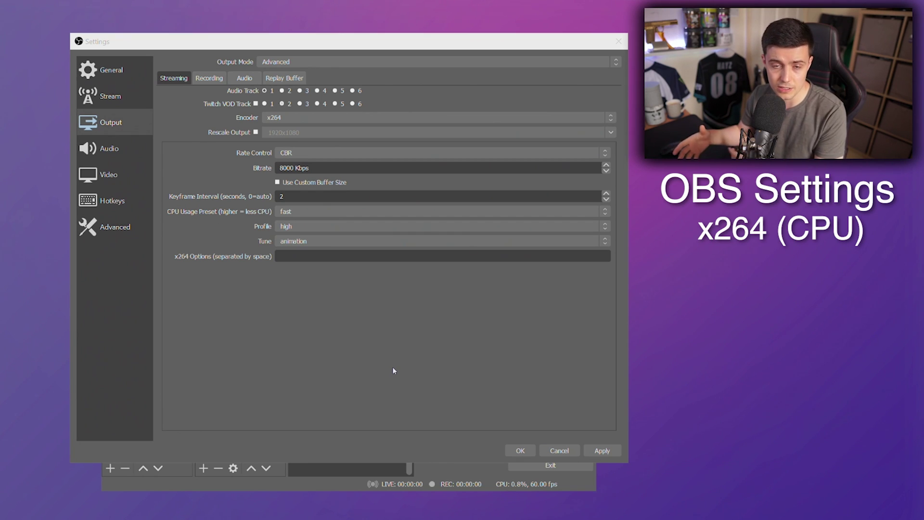
List the x264 CPU usage presets, ultrafast to placebo, with fast selected.
left_click(316, 210)
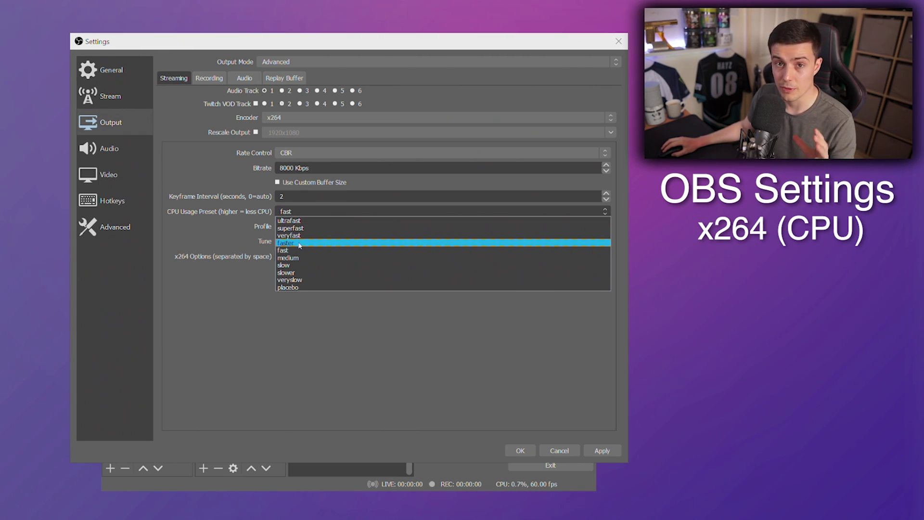
Keep x264 on the fast preset, high profile and animation tune.
left_click(299, 250)
left_click(604, 231)
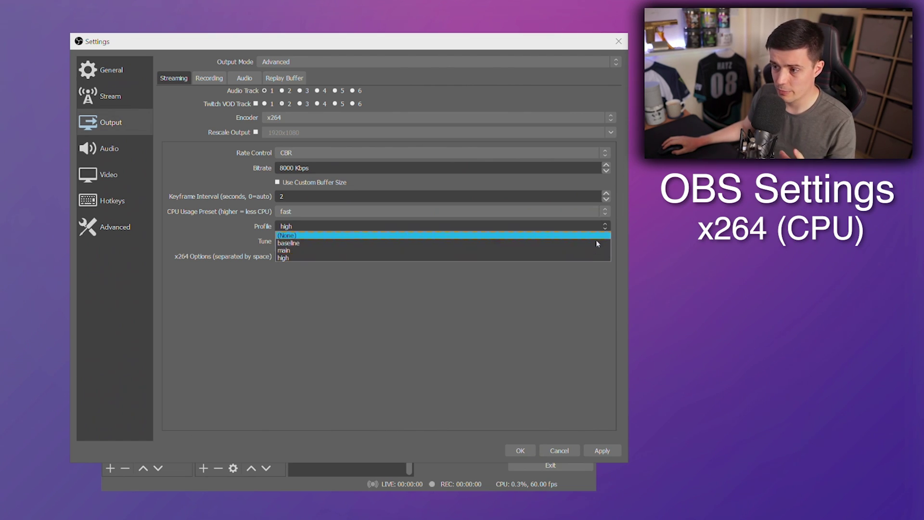
left_click(583, 259)
left_click(529, 241)
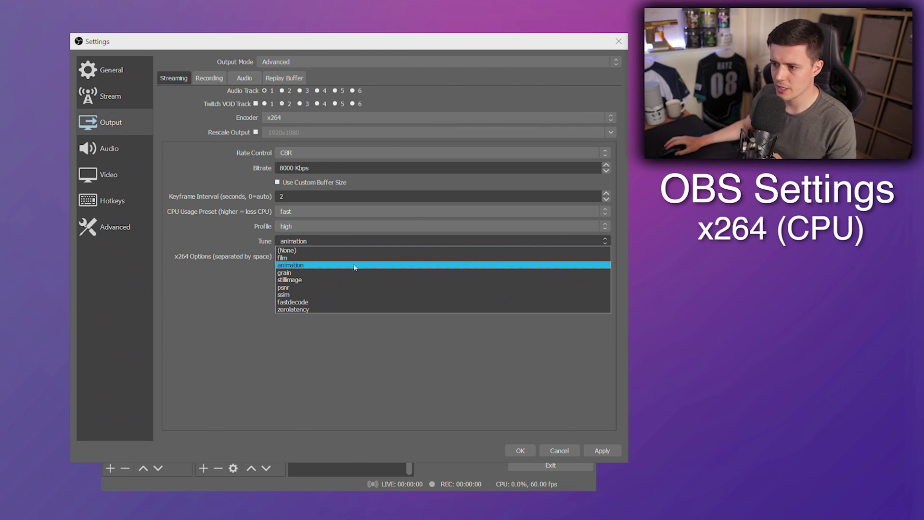
left_click(309, 267)
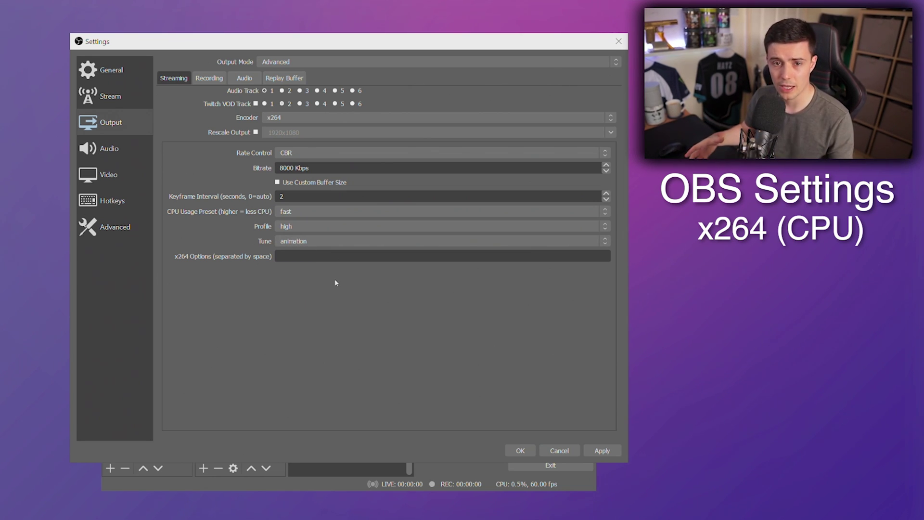
Switch the encoder to NVIDIA NVENC H.264 and rescale output to 1664x936.
left_click(611, 118)
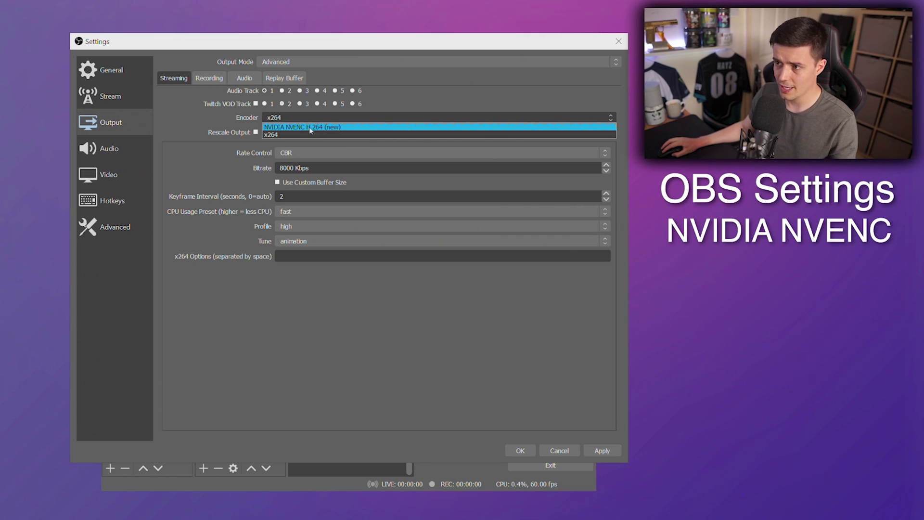
left_click(345, 128)
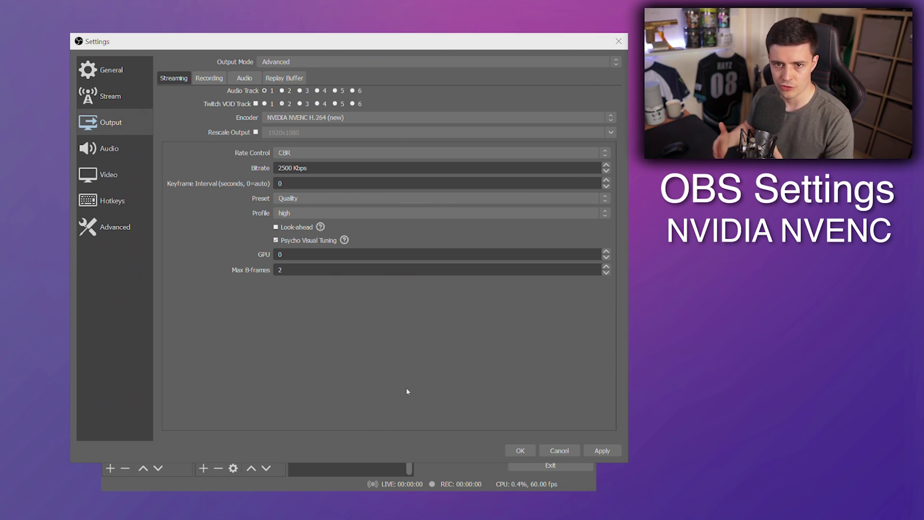
left_click(256, 132)
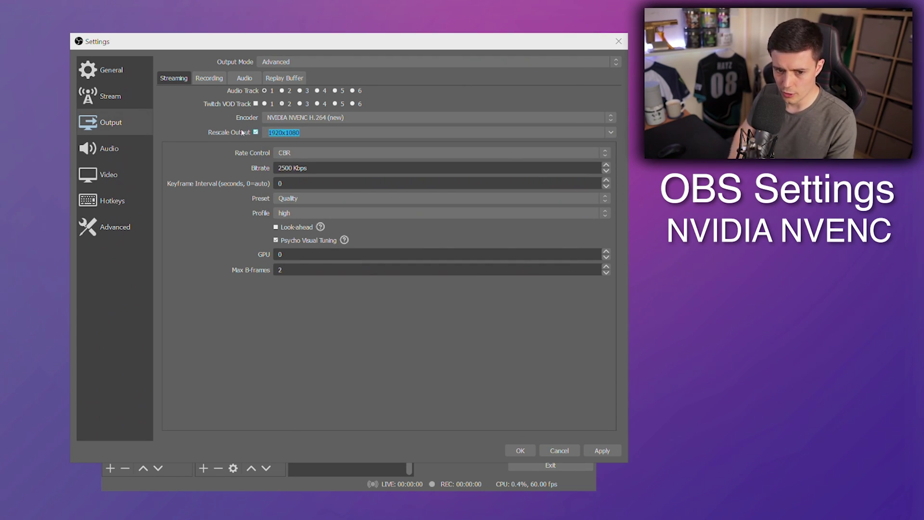
type("16")
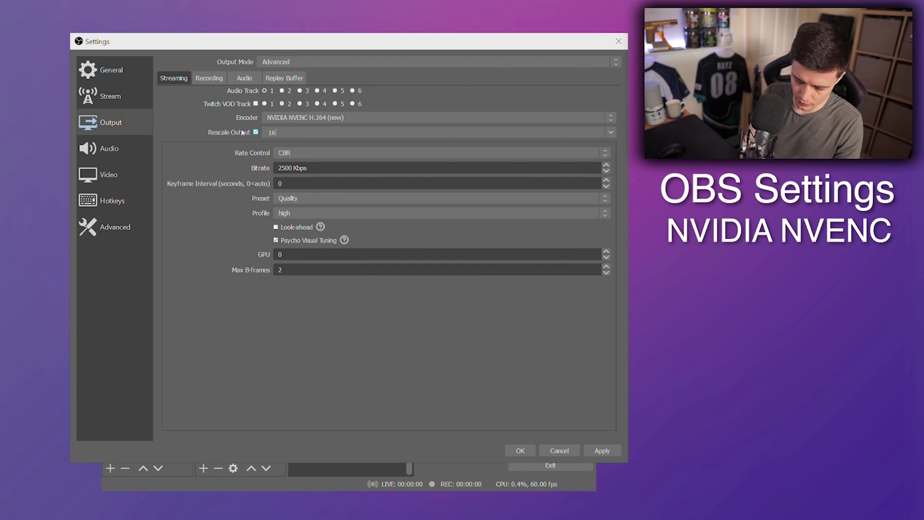
type("64x")
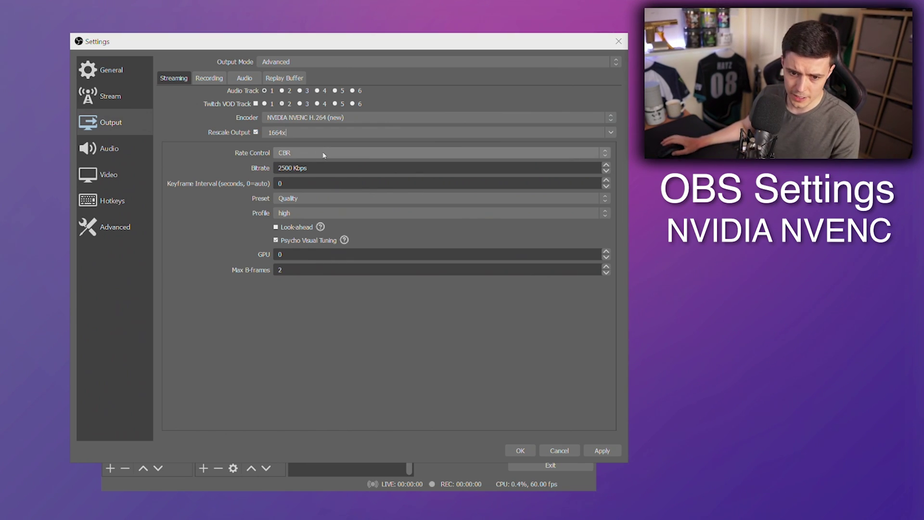
type("936")
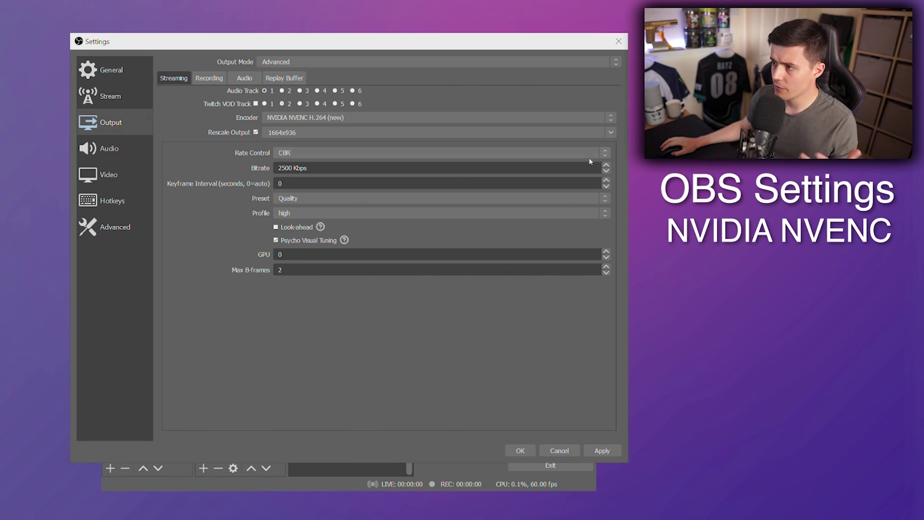
Keep CBR rate control with bitrate 8000 Kbps and keyframe interval 2.
left_click(348, 152)
left_click(303, 163)
double_click(285, 167)
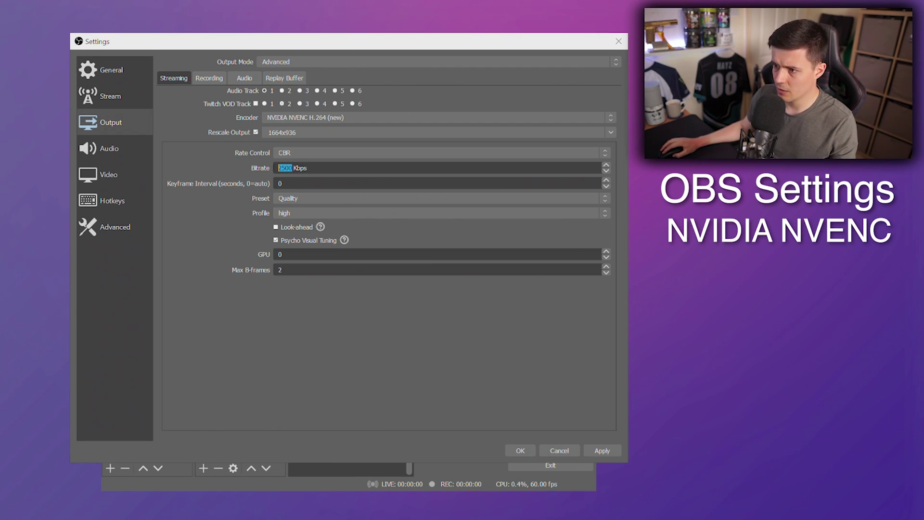
type("8000")
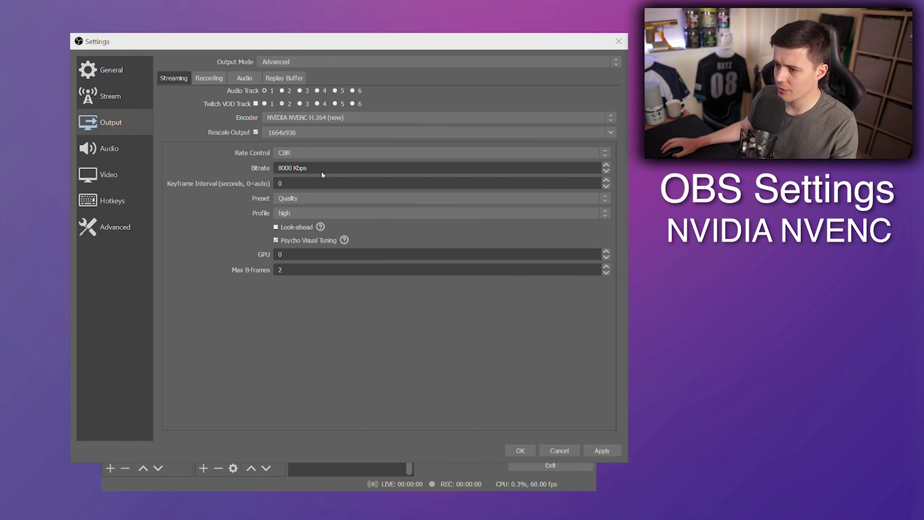
double_click(463, 184)
type("2")
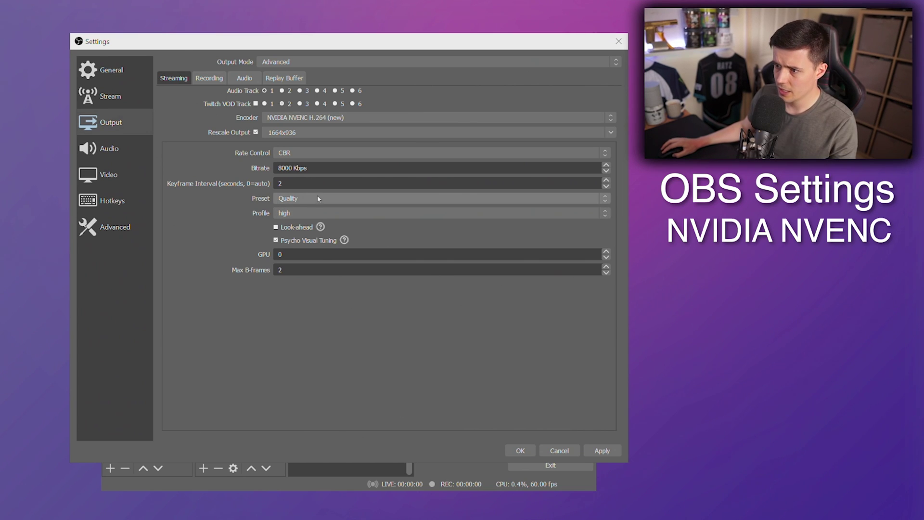
Use the Max Quality preset, keep the high profile, and enable Look-ahead.
left_click(318, 196)
left_click(332, 209)
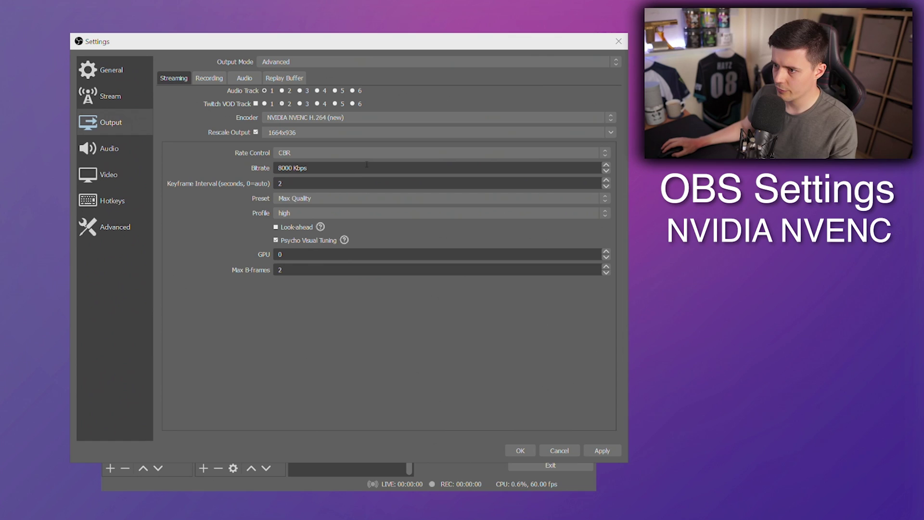
left_click(357, 200)
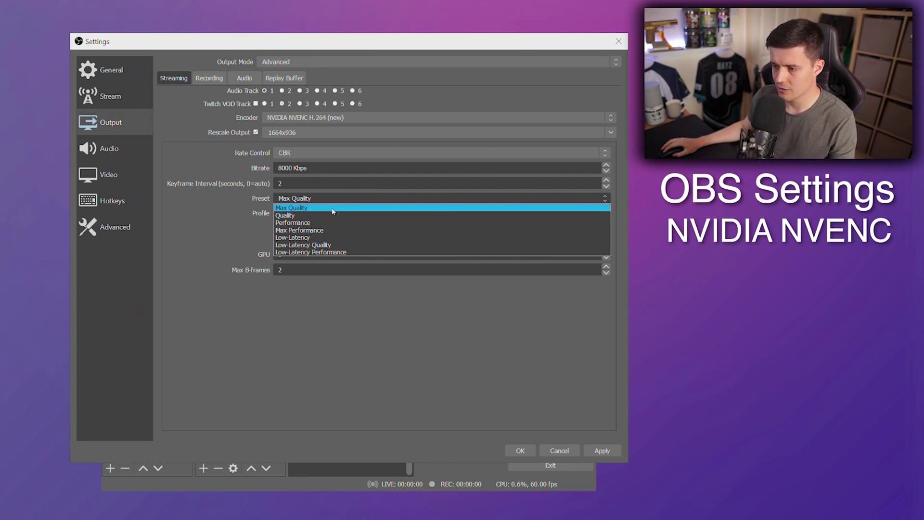
left_click(331, 210)
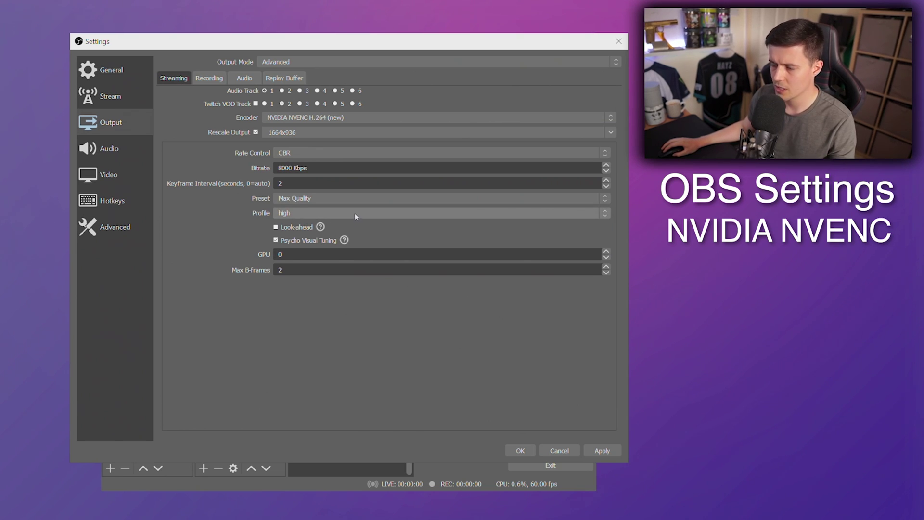
left_click(349, 198)
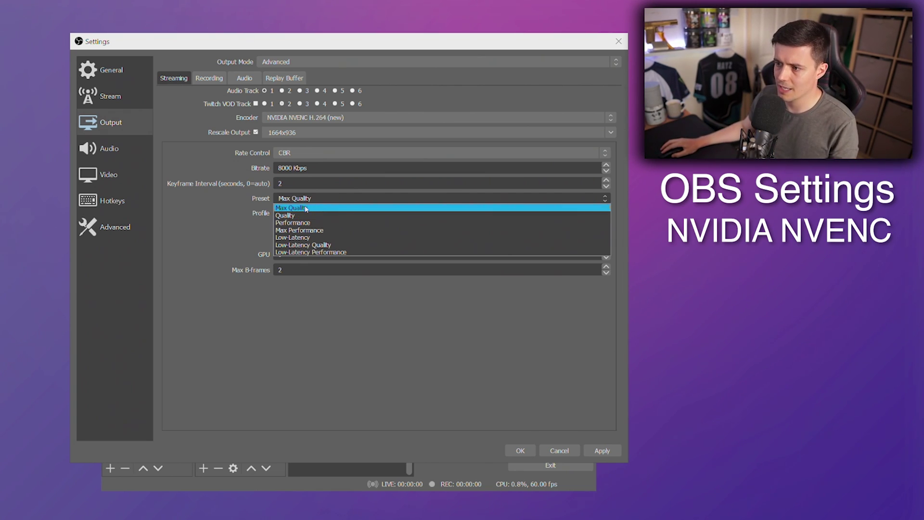
left_click(309, 210)
left_click(324, 213)
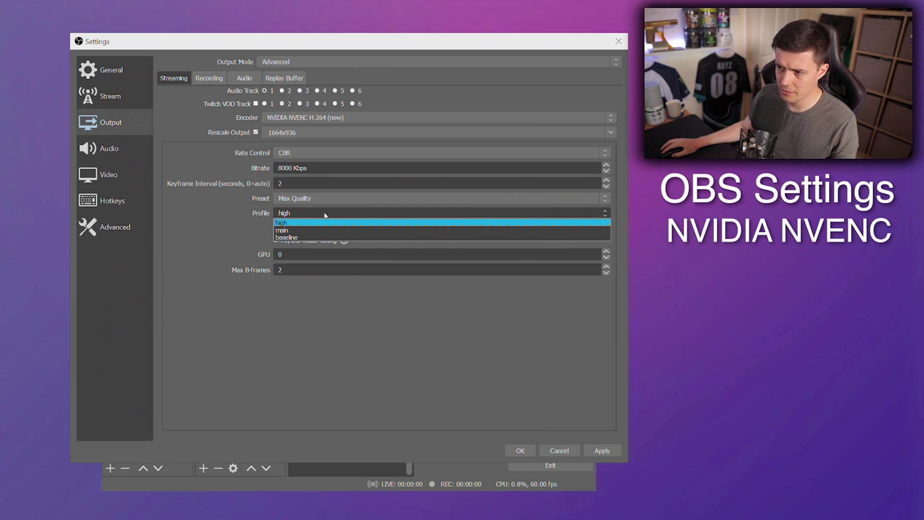
left_click(276, 227)
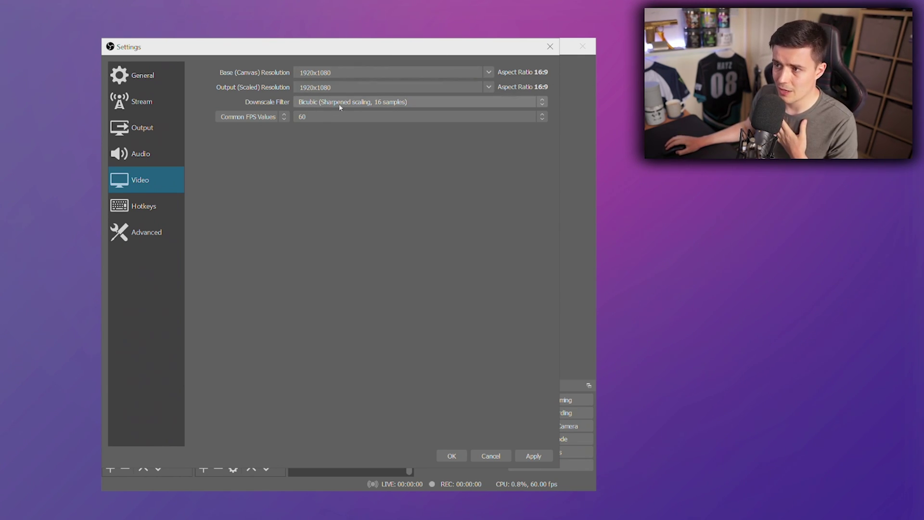
Review the downscale filter options and keep Bicubic.
left_click(542, 104)
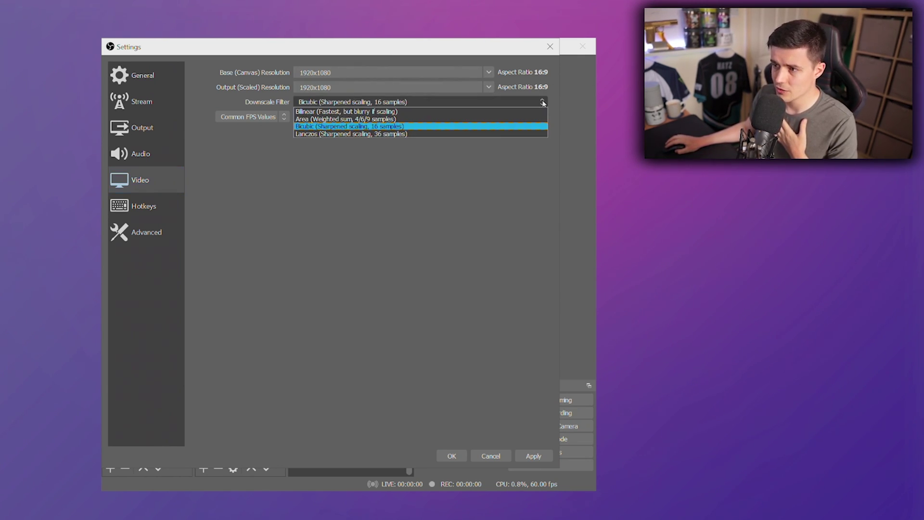
left_click(543, 103)
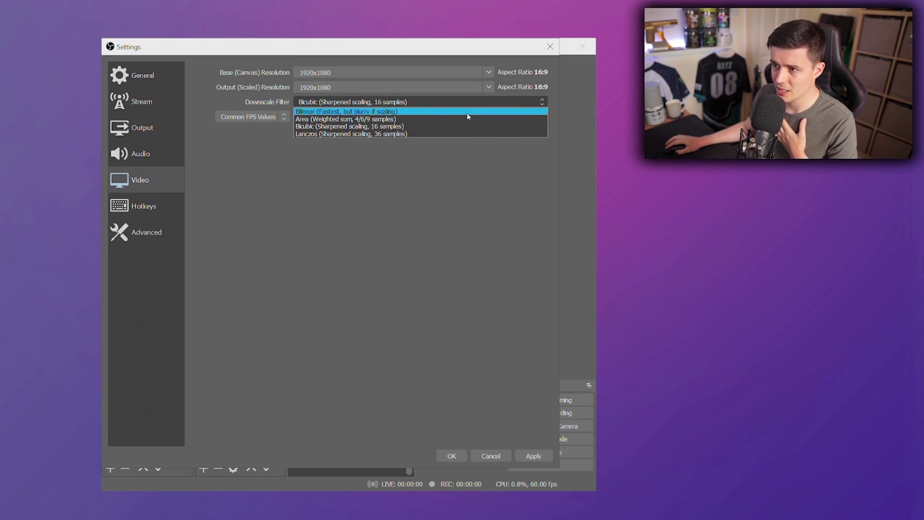
left_click(526, 162)
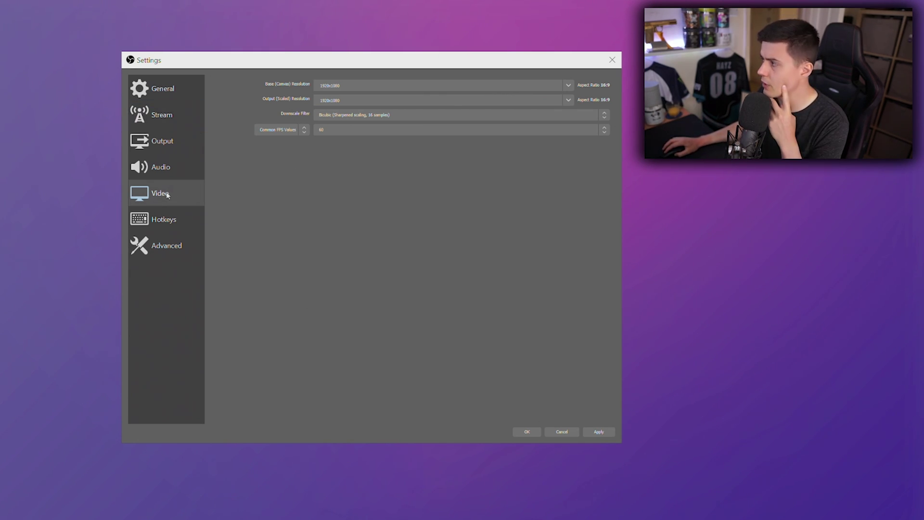
Turn off stream rescaling, then scale video output to 1664x936 with Lanczos downscaling.
left_click(167, 143)
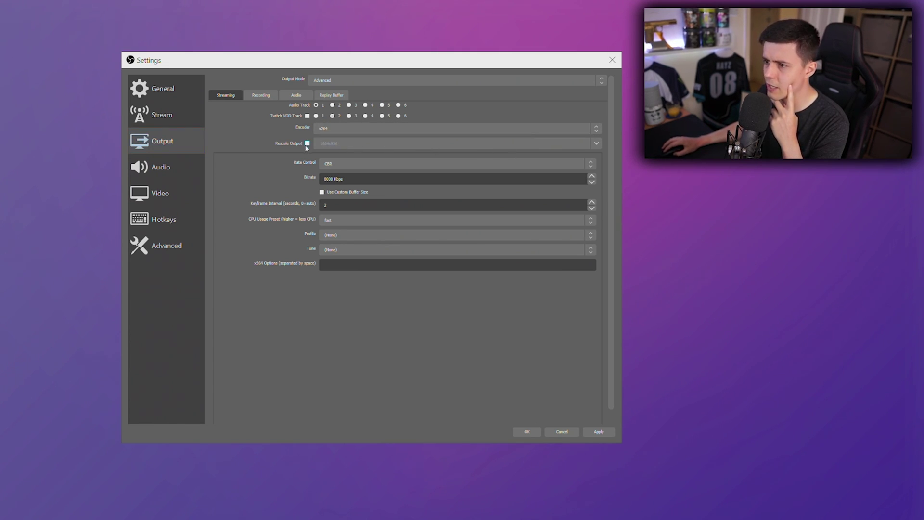
left_click(307, 144)
left_click(160, 193)
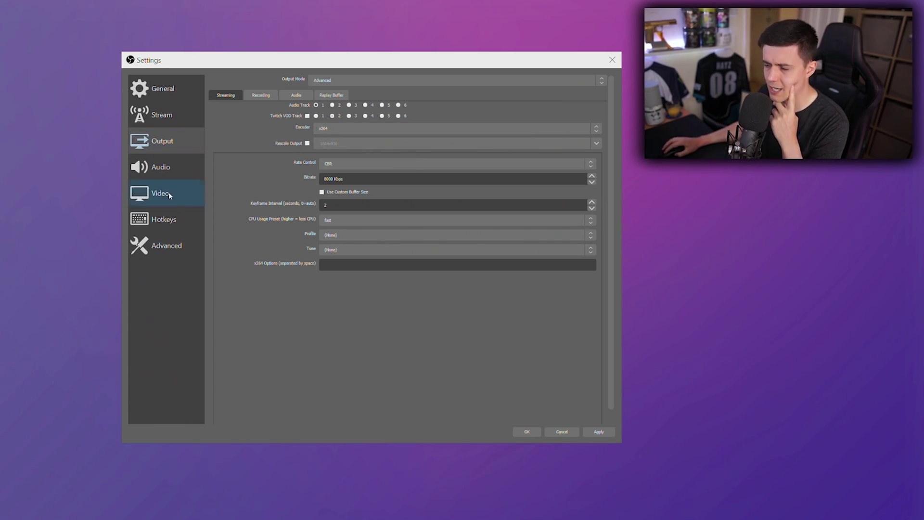
left_click(569, 101)
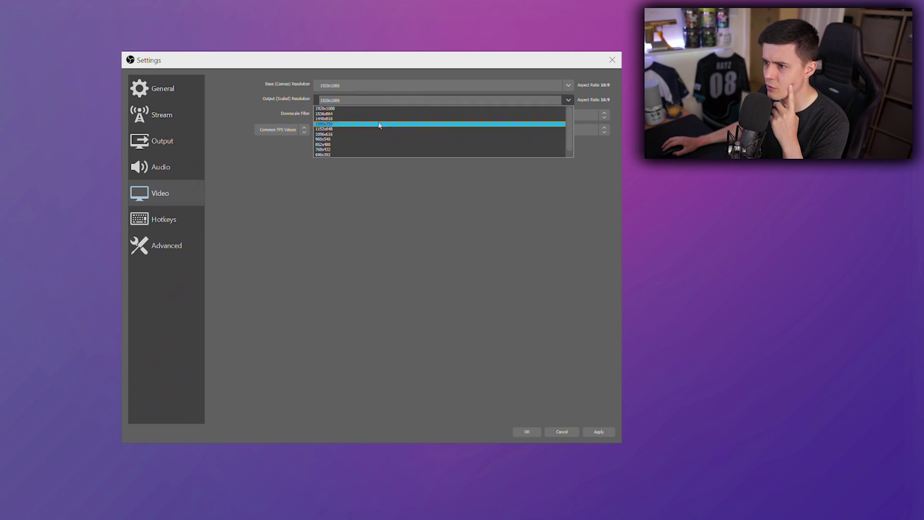
left_click(365, 103)
type("1664x936")
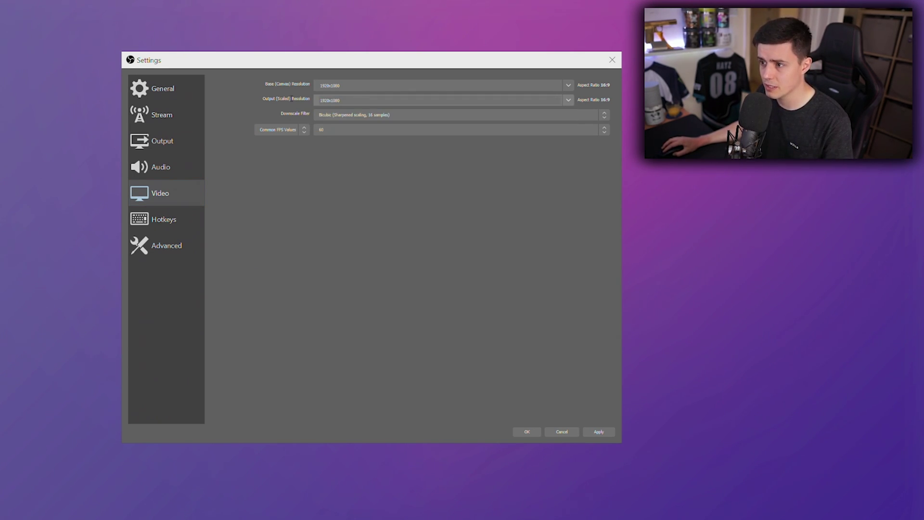
left_click(406, 115)
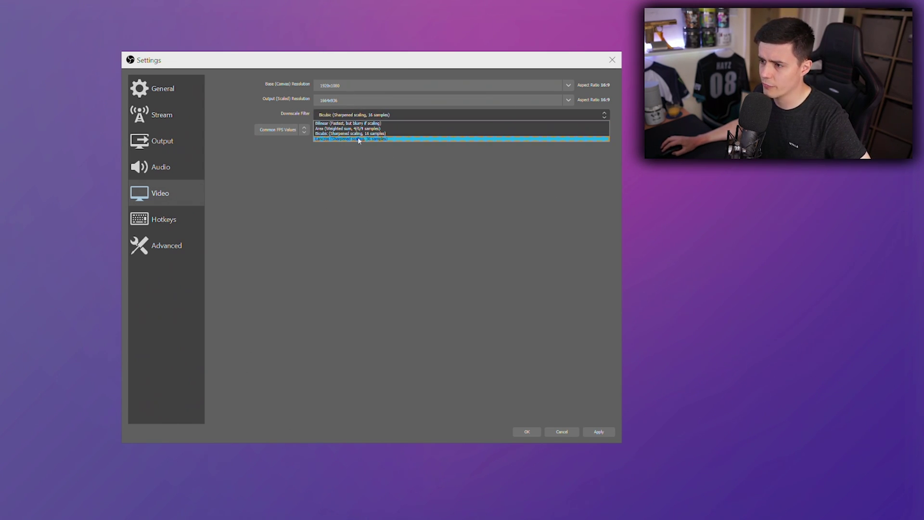
left_click(344, 139)
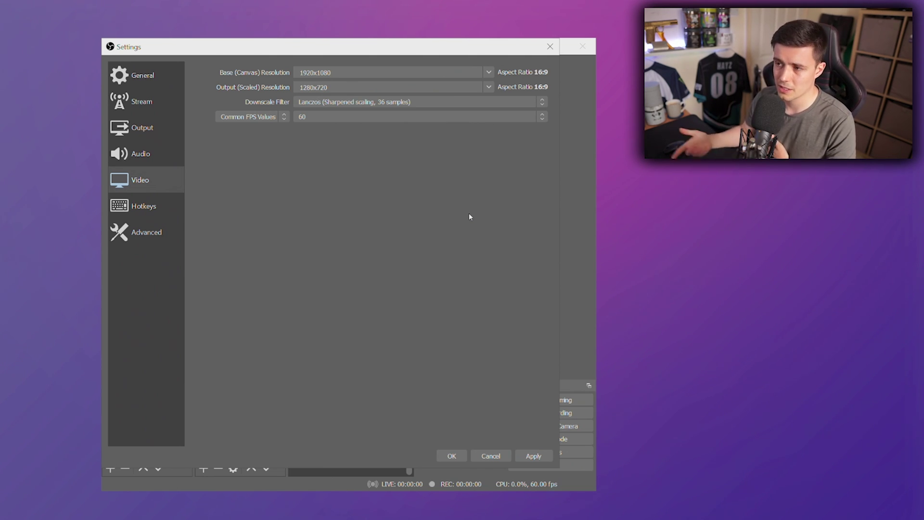
Keep the Common FPS Value at 60.
left_click(542, 117)
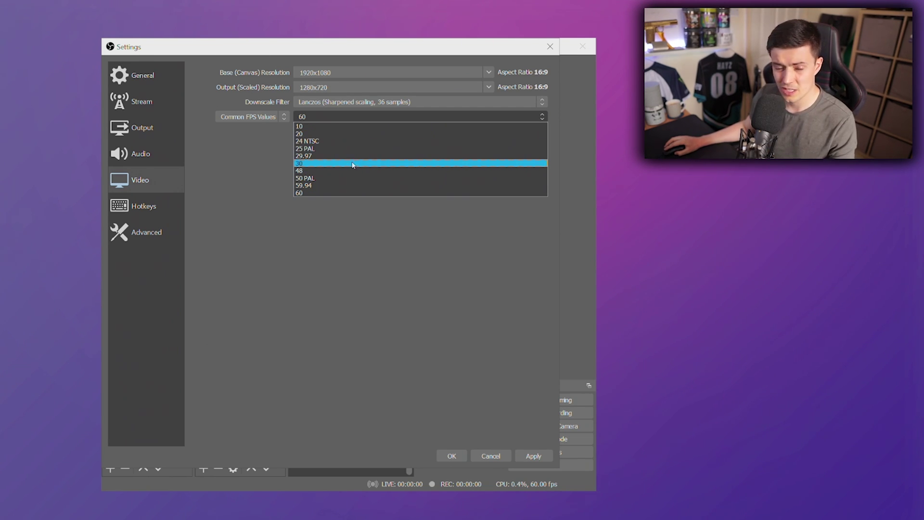
left_click(541, 118)
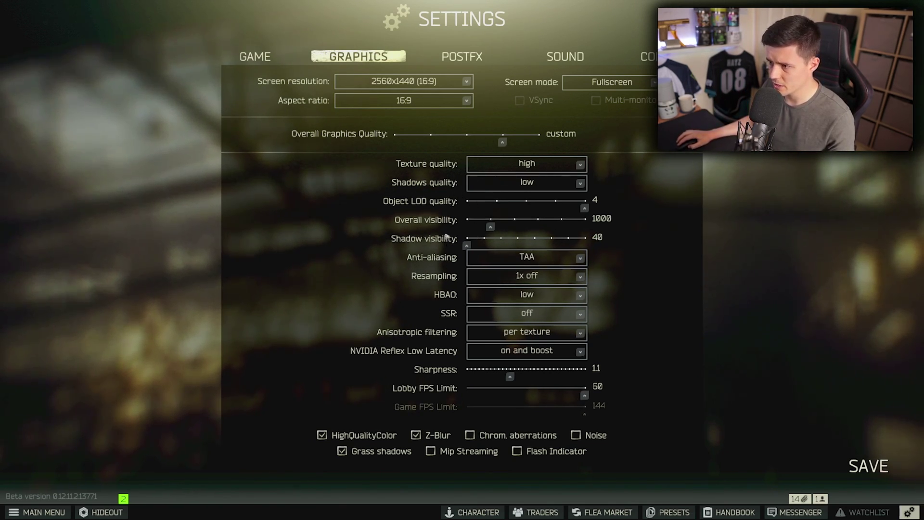
List Tarkov's anti-aliasing modes: off, FXAA, TAA and TAA High.
left_click(581, 259)
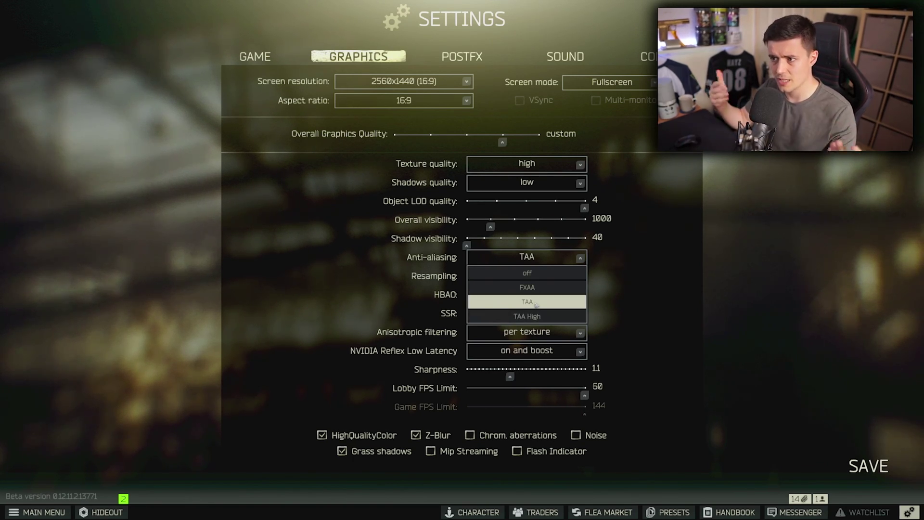
Leave Tarkov's anti-aliasing on TAA and close the dropdown list.
left_click(537, 301)
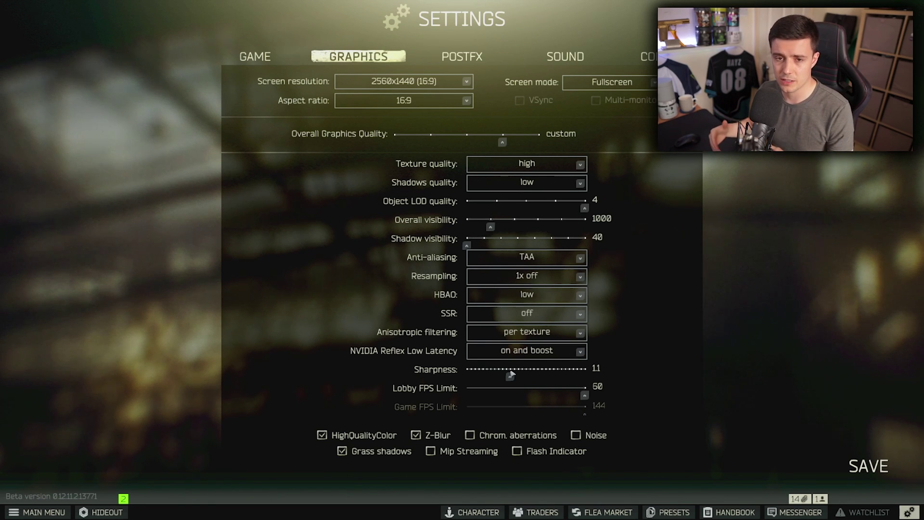
Lower Tarkov's PostFX color grading intensity from 65 to 0.
left_click(461, 56)
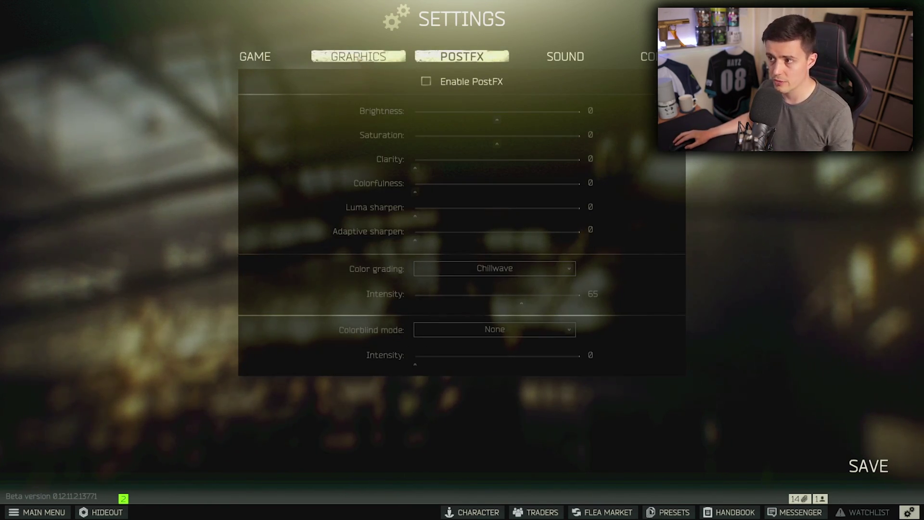
left_click(360, 58)
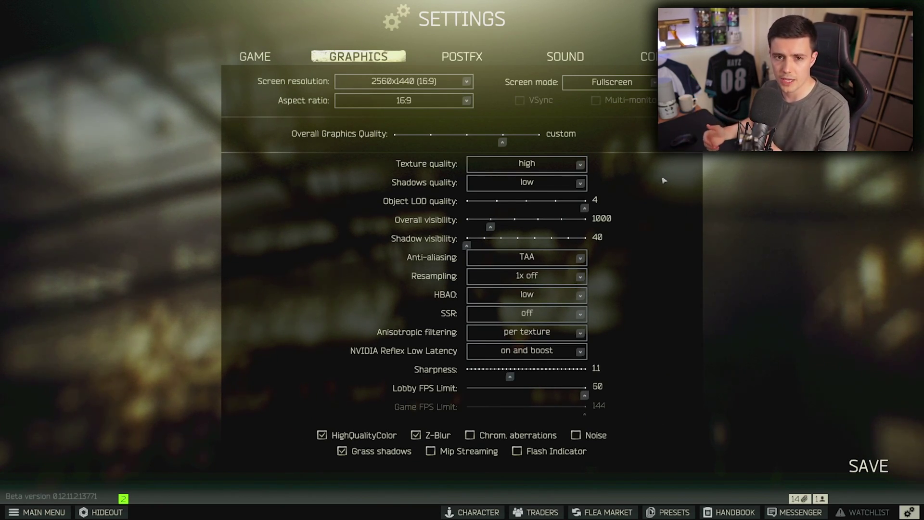
left_click(468, 54)
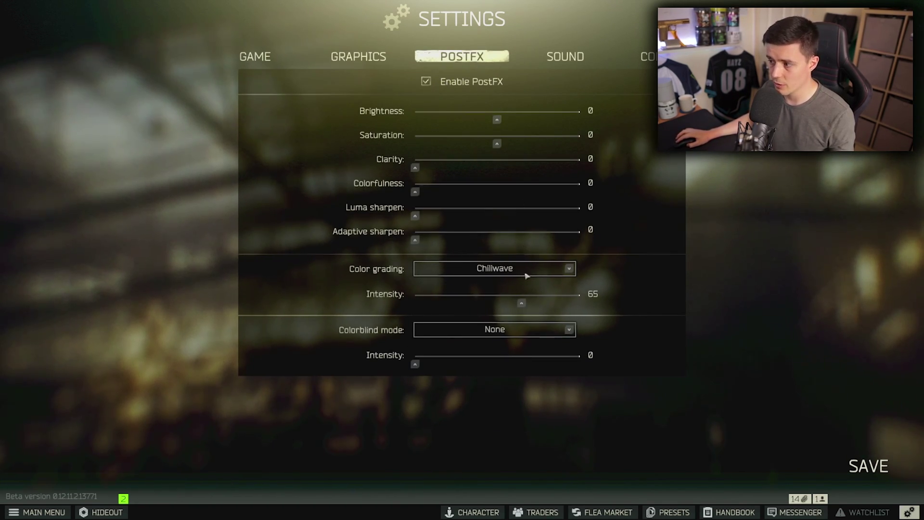
left_click_drag(522, 302, 416, 302)
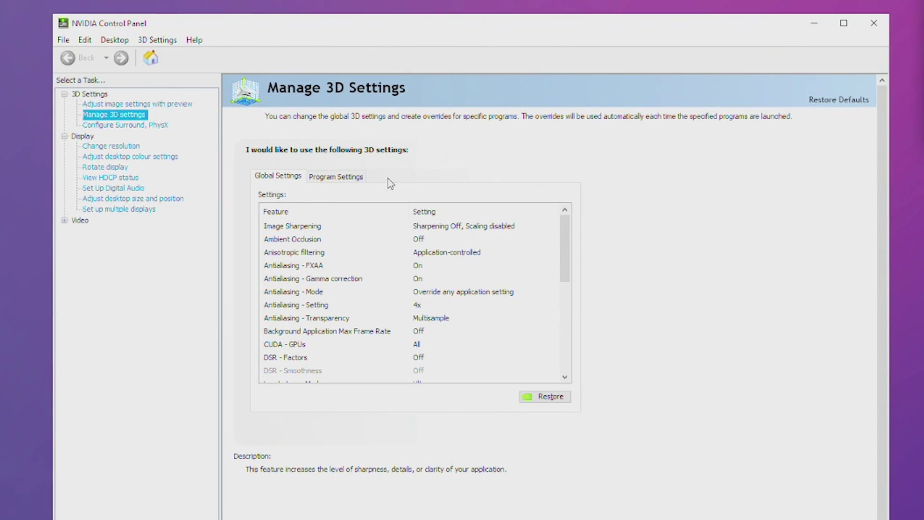
left_click(333, 181)
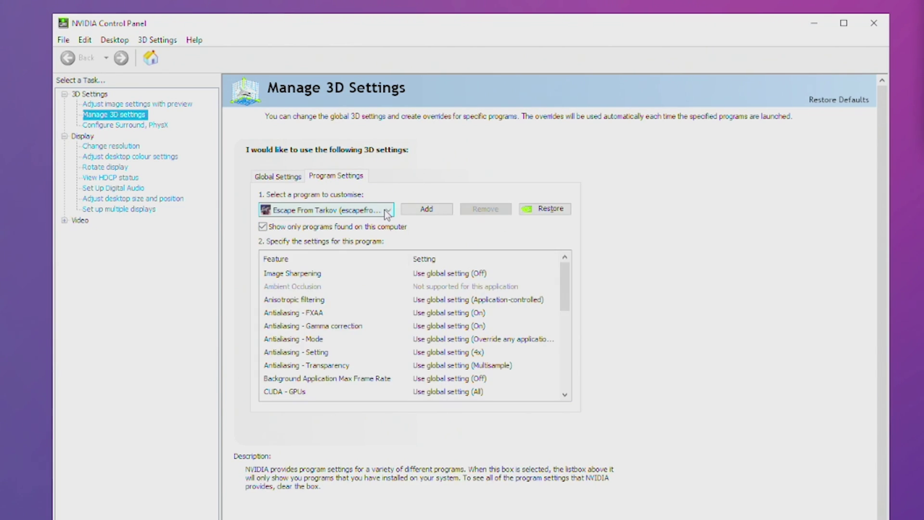
left_click(388, 211)
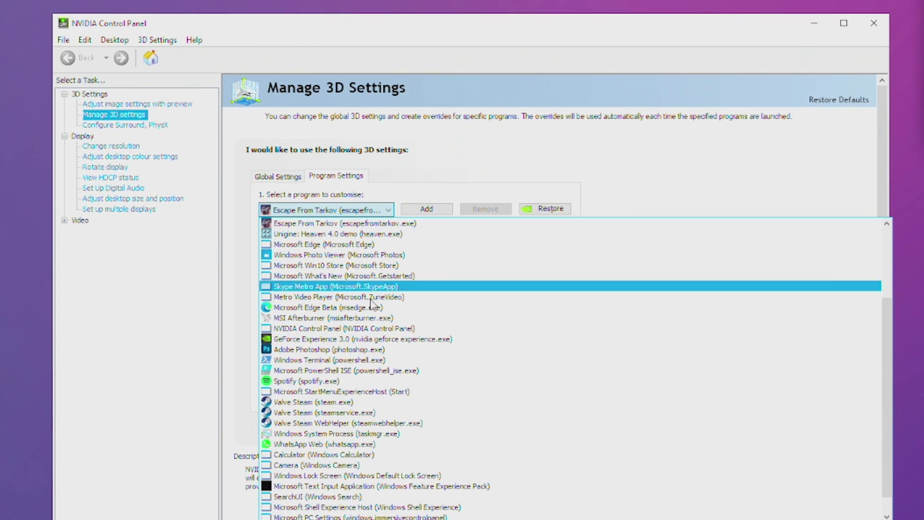
key("Escape")
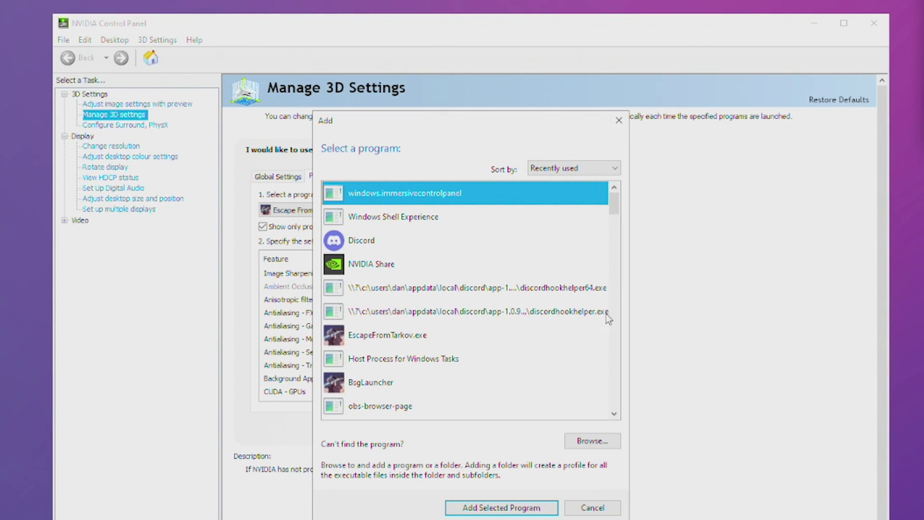
mouse_move(616, 199)
left_mouse_down()
mouse_move(614, 268)
mouse_move(615, 197)
left_mouse_up()
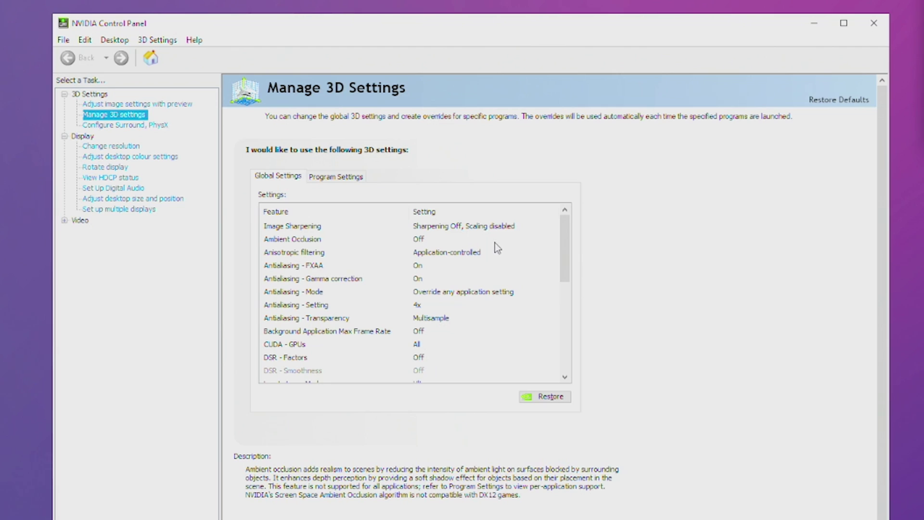
left_click(451, 267)
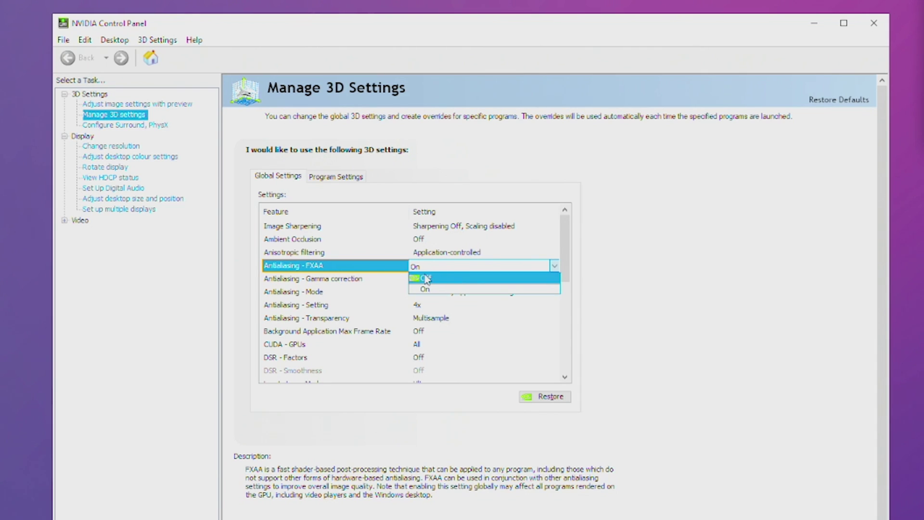
left_click(433, 289)
left_click(330, 293)
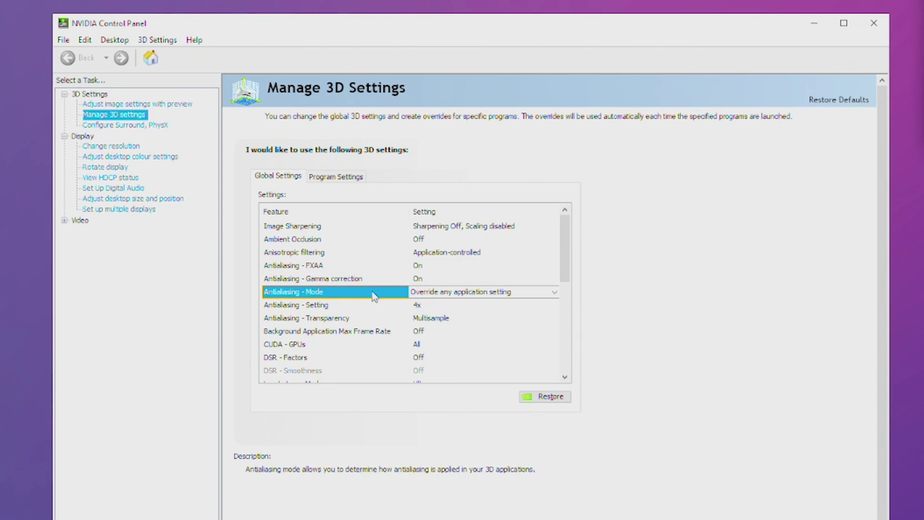
left_click(555, 295)
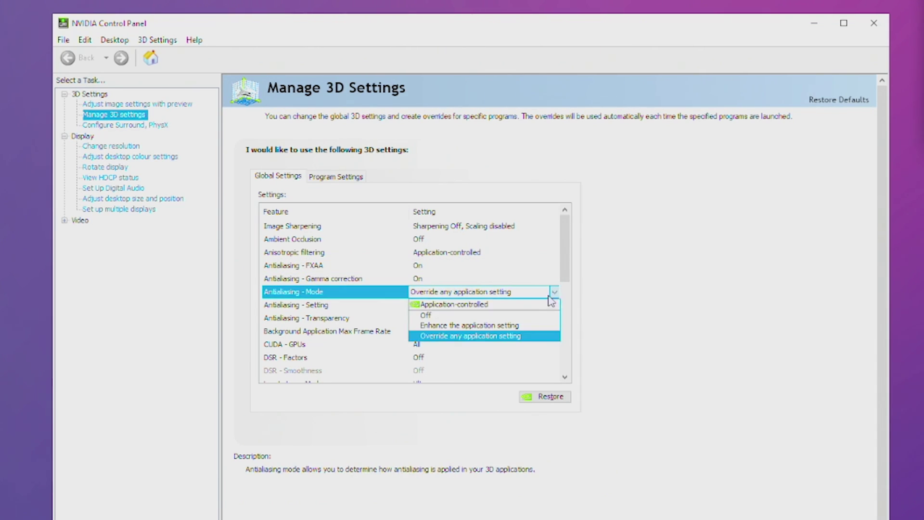
left_click(501, 336)
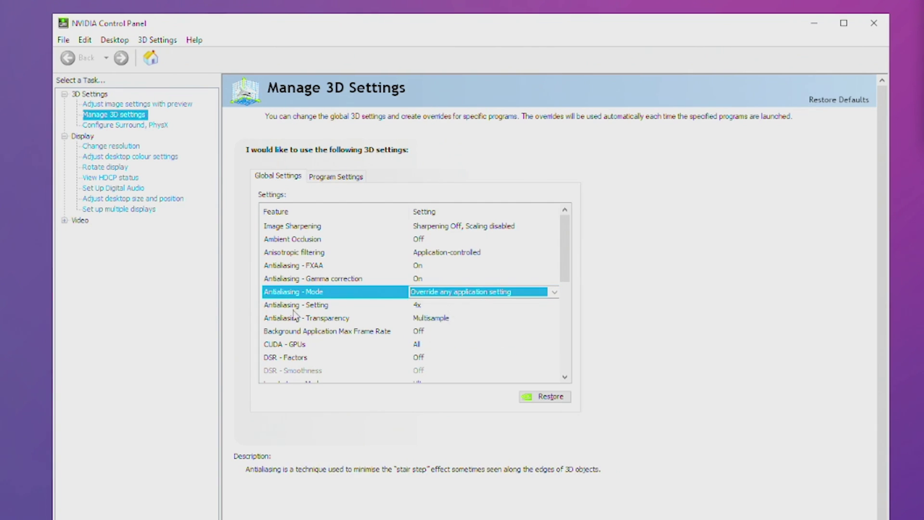
left_click(308, 308)
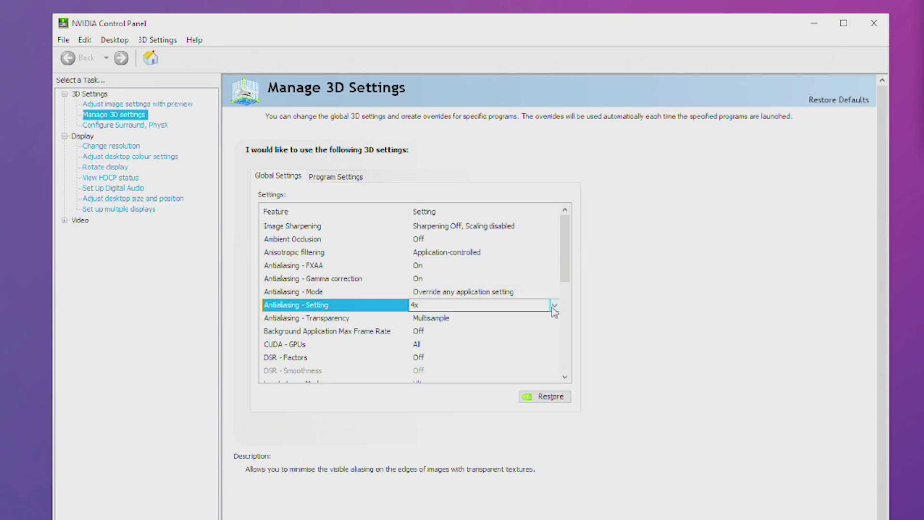
left_click(555, 307)
left_click(523, 341)
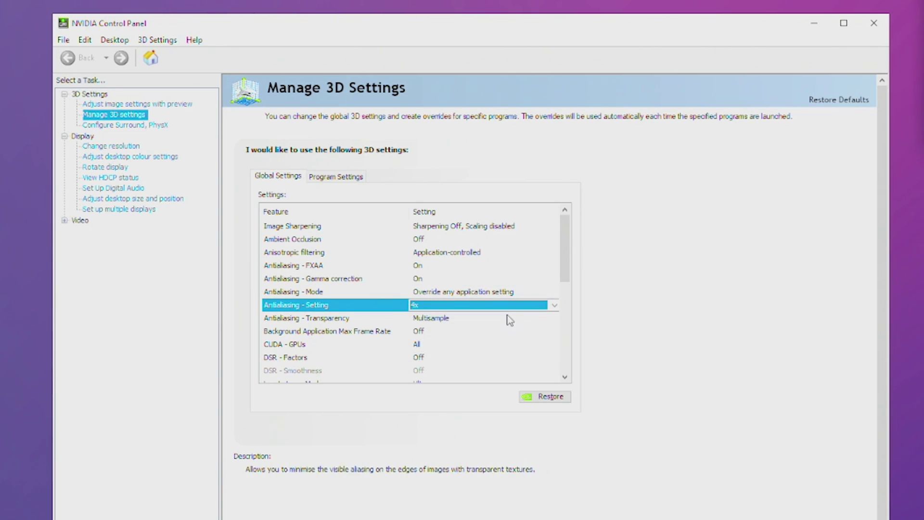
left_click(376, 319)
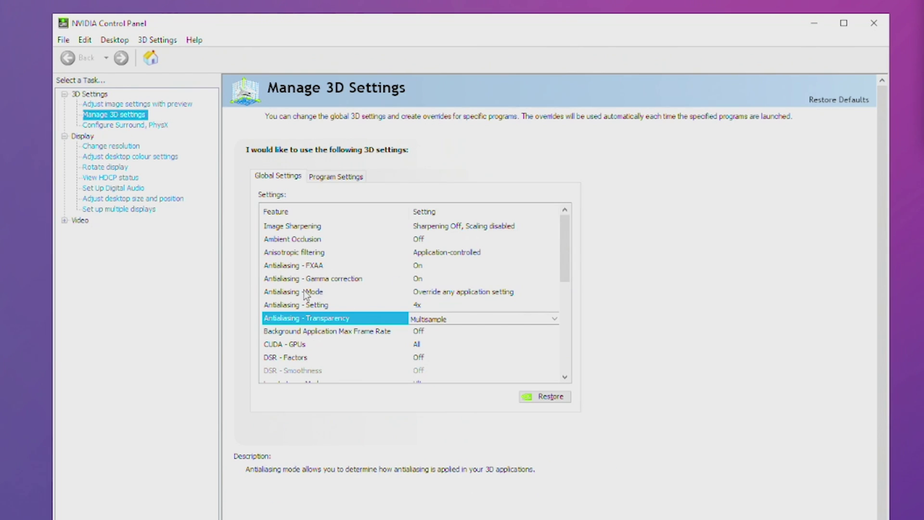
left_click(443, 305)
left_click(506, 306)
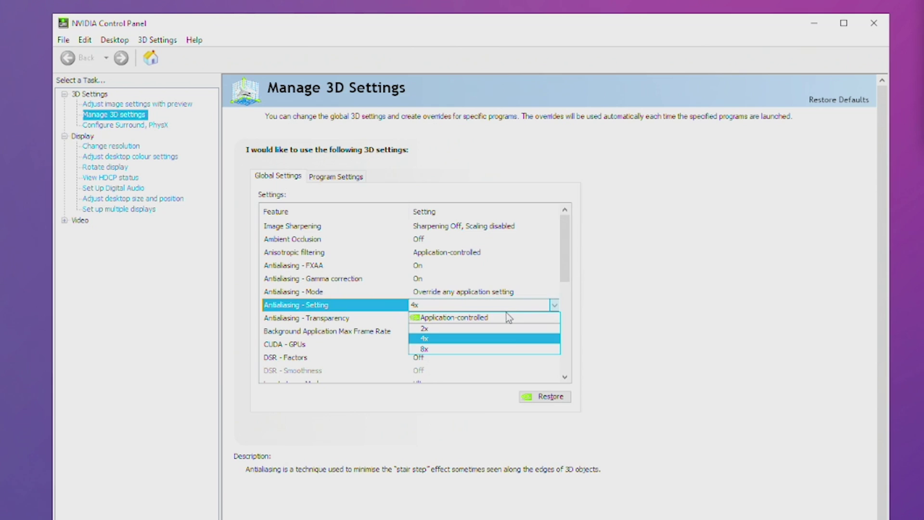
left_click(548, 304)
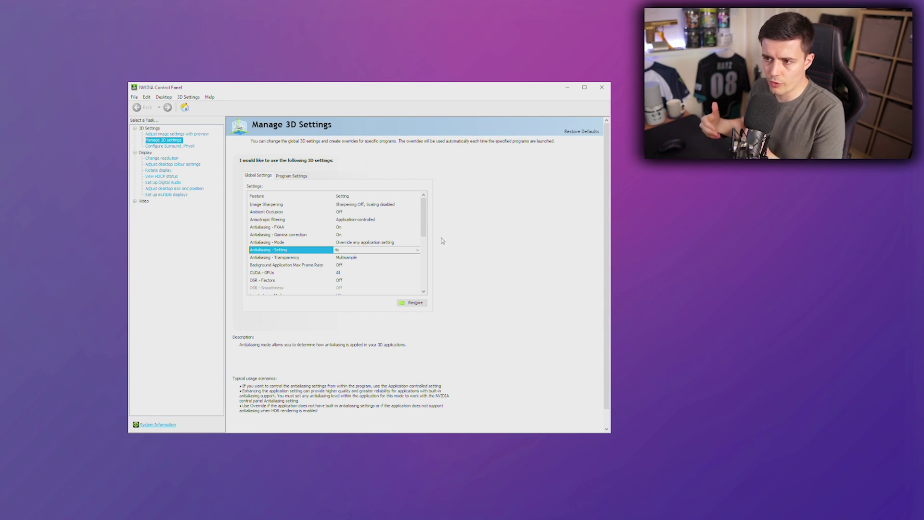